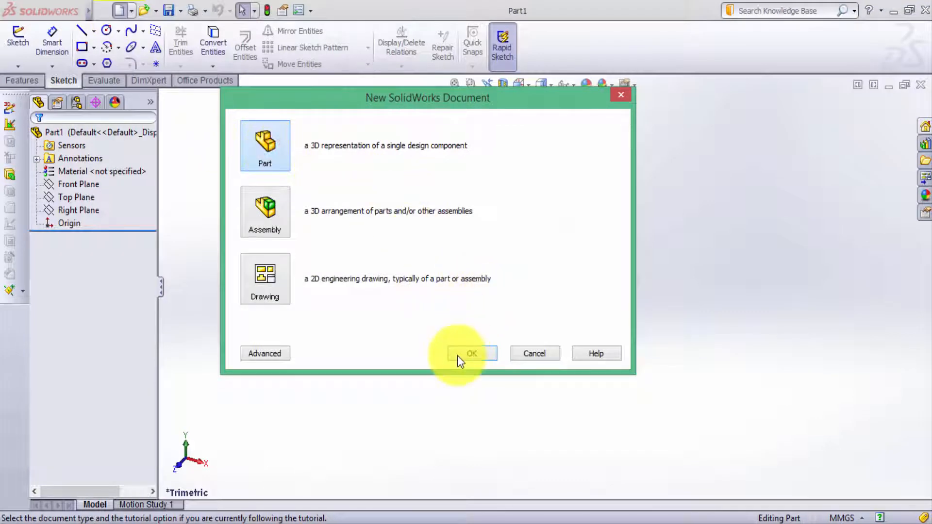
# Step: Create a new part document and start a sketch on the Right Plane
pyautogui.click(471, 355)
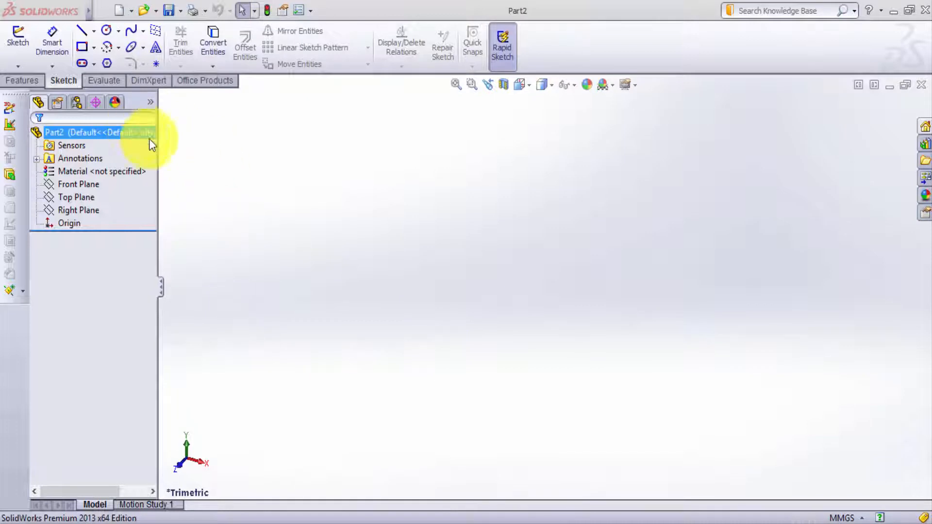
pyautogui.click(21, 49)
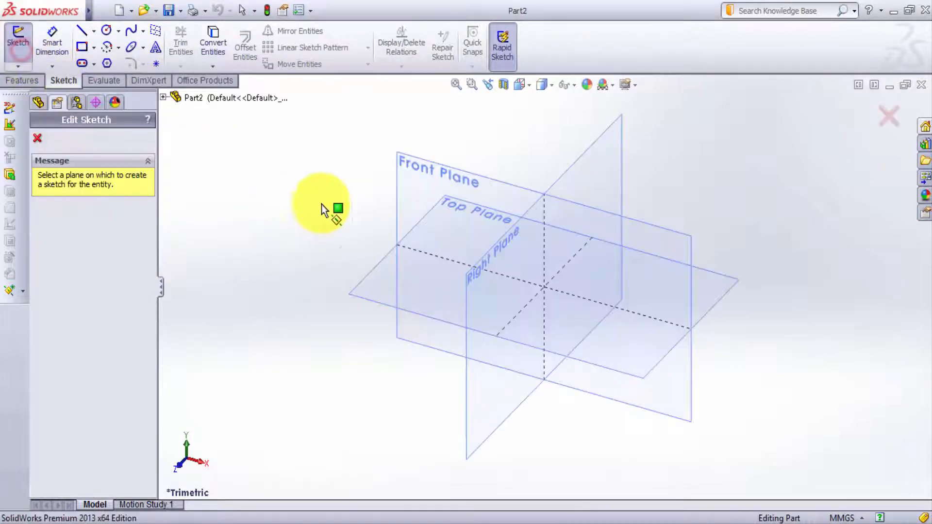
pyautogui.click(579, 161)
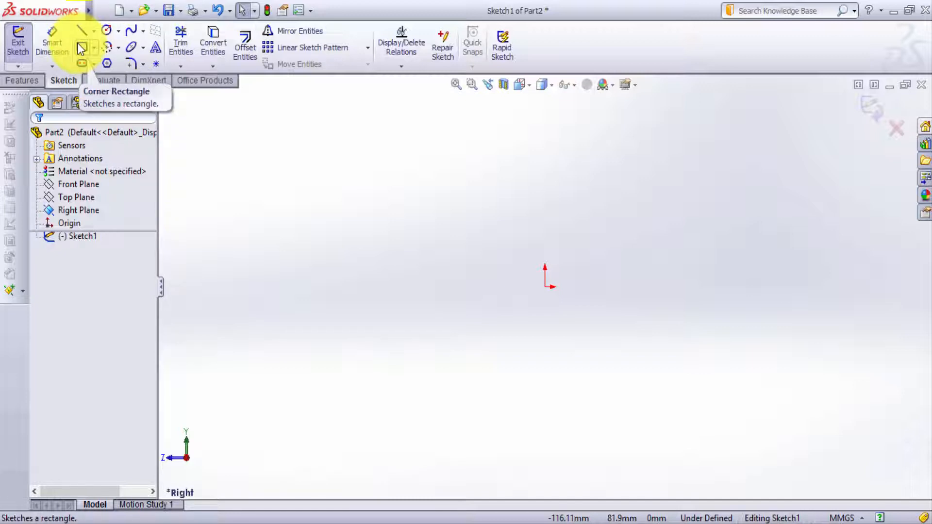
# Step: Sketch a corner rectangle about 84 mm wide and 22 mm high, with its lower corner on the origin
pyautogui.click(96, 50)
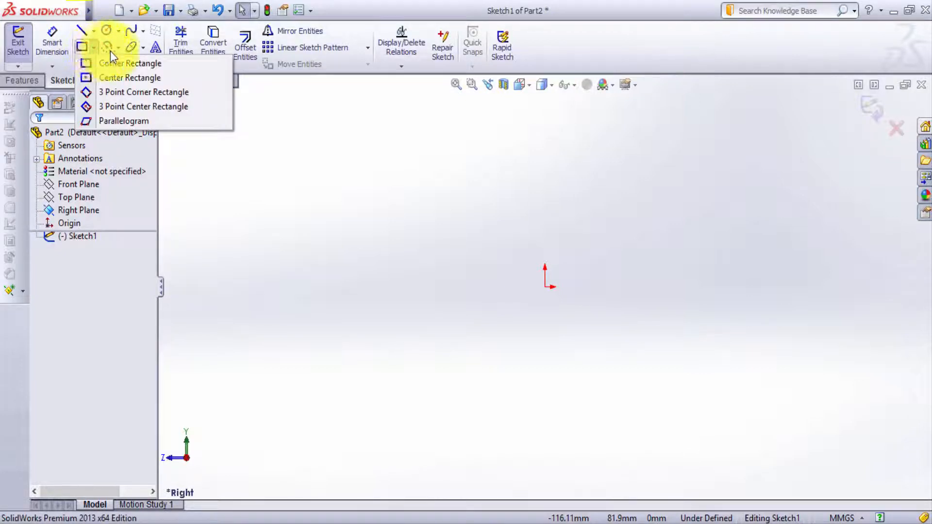
pyautogui.click(137, 62)
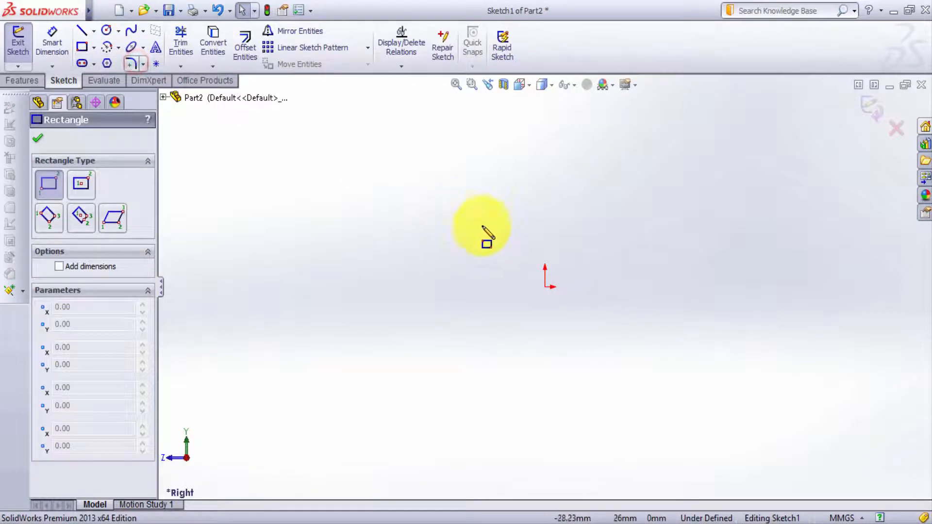
pyautogui.click(544, 287)
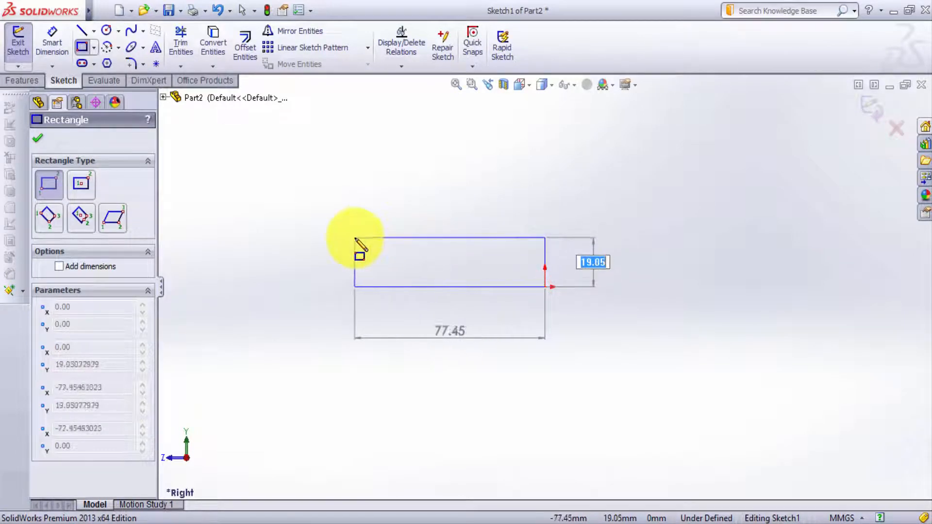
pyautogui.click(340, 229)
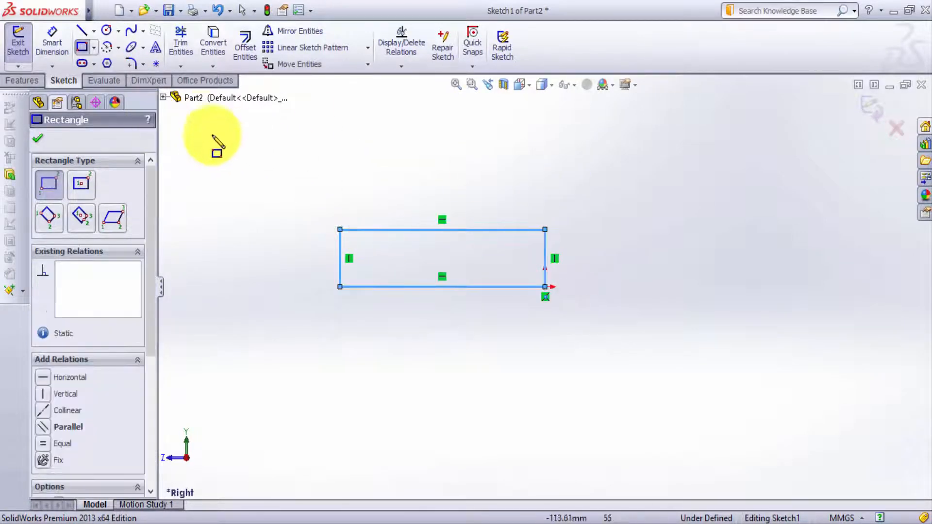
# Step: Dimension the rectangle's width between its two upper corners and set it to 100 mm
pyautogui.click(54, 58)
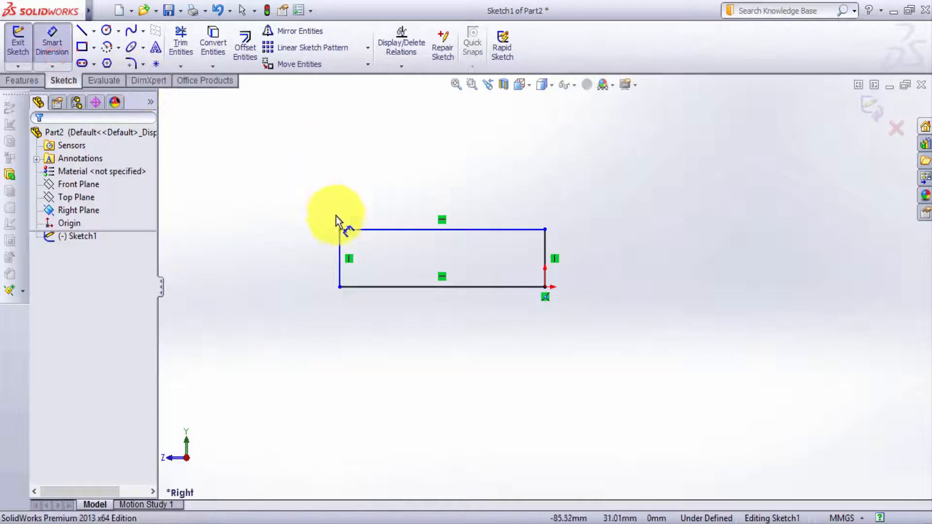
pyautogui.click(340, 231)
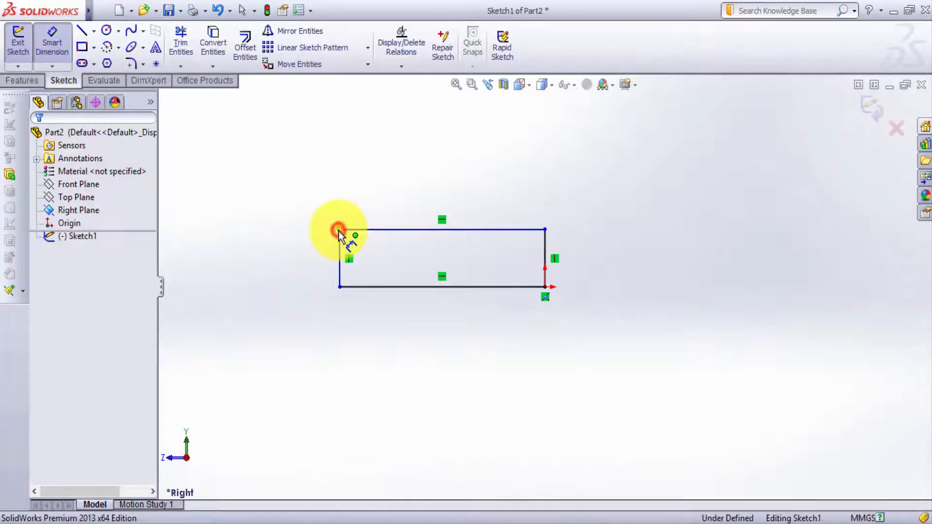
pyautogui.click(547, 231)
pyautogui.click(469, 188)
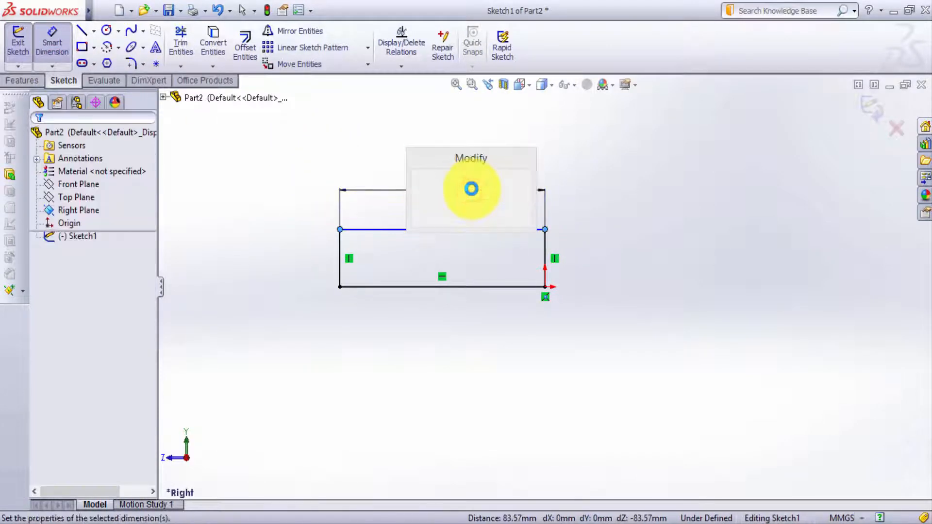
pyautogui.write('100')
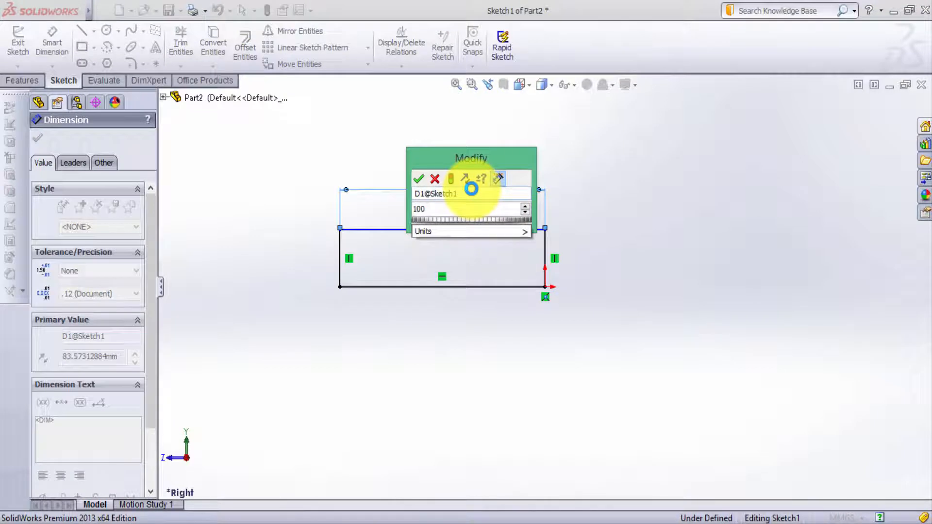
pyautogui.press('Return')
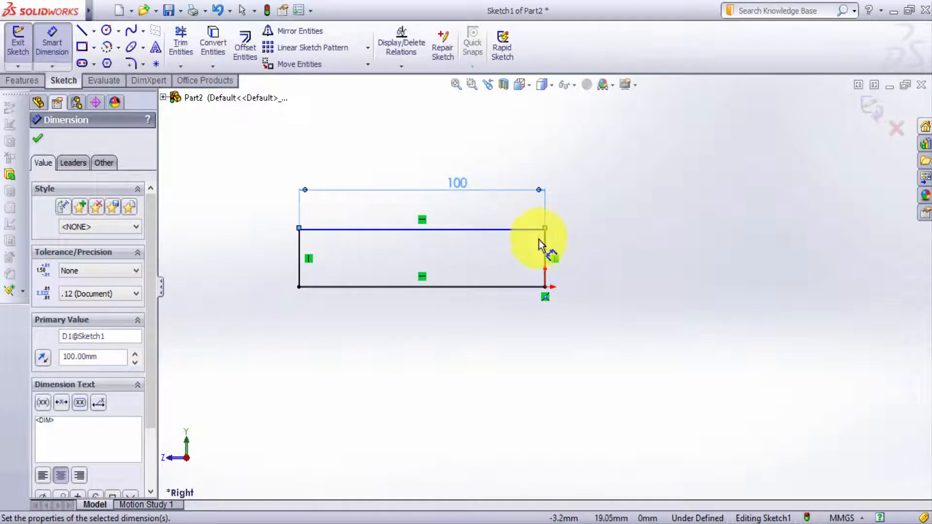
# Step: Dimension the rectangle's height along the edge at the origin and set it to 15 mm
pyautogui.click(545, 229)
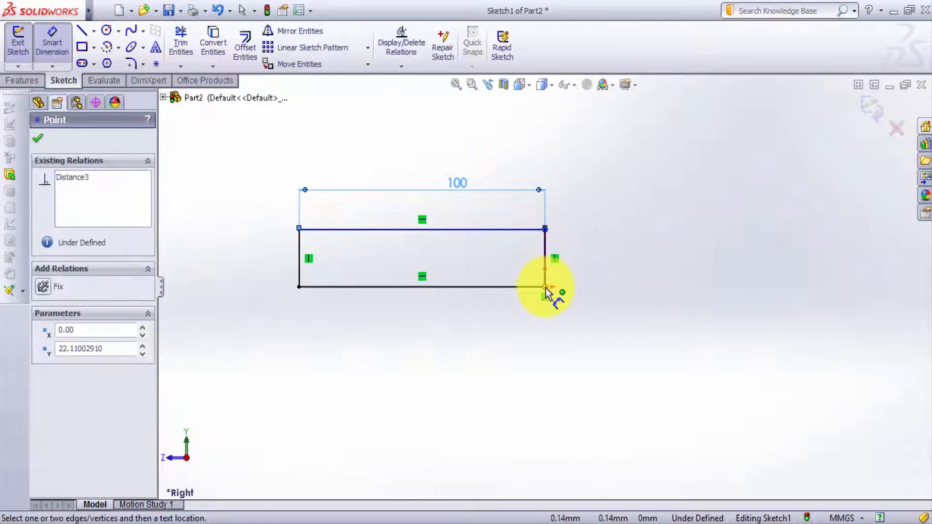
pyautogui.click(545, 287)
pyautogui.click(629, 272)
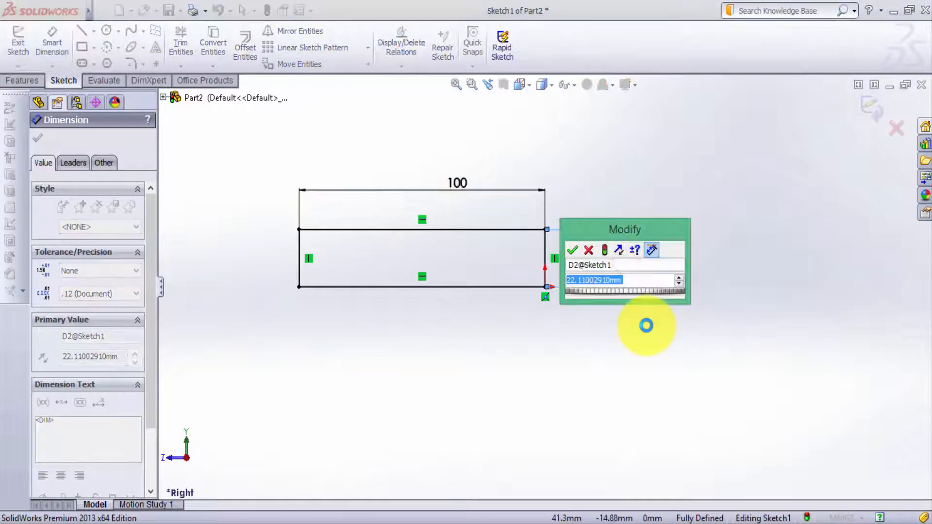
pyautogui.write('15')
pyautogui.press('Return')
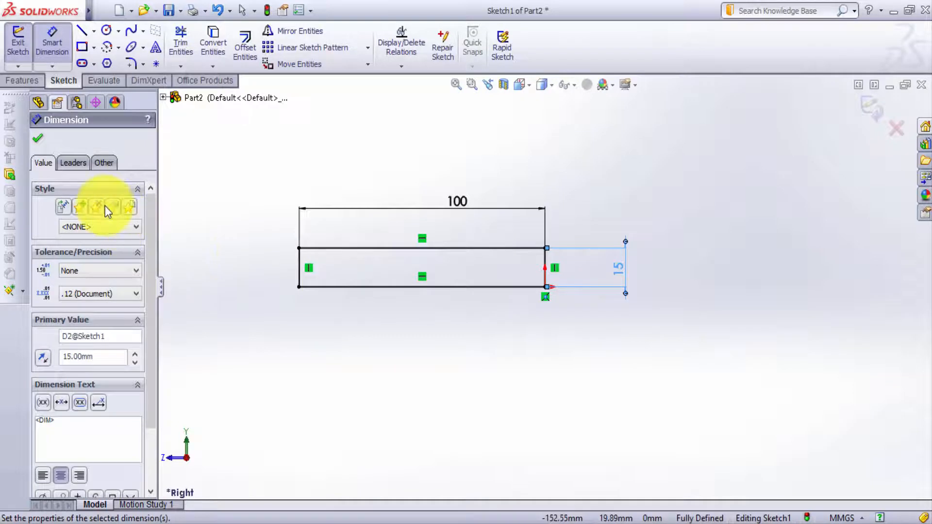
pyautogui.click(39, 141)
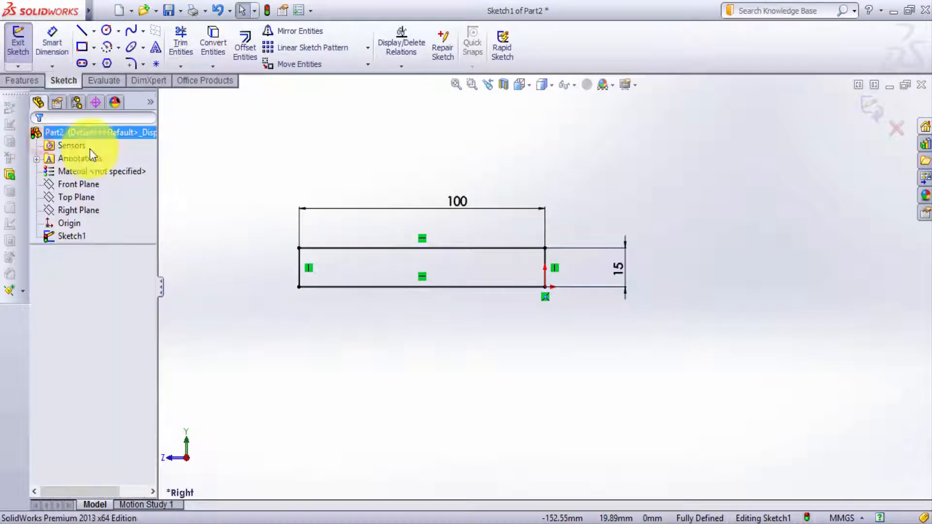
# Step: Revolve the rectangle 360° about its lower horizontal line to form a solid cylinder
pyautogui.click(462, 287)
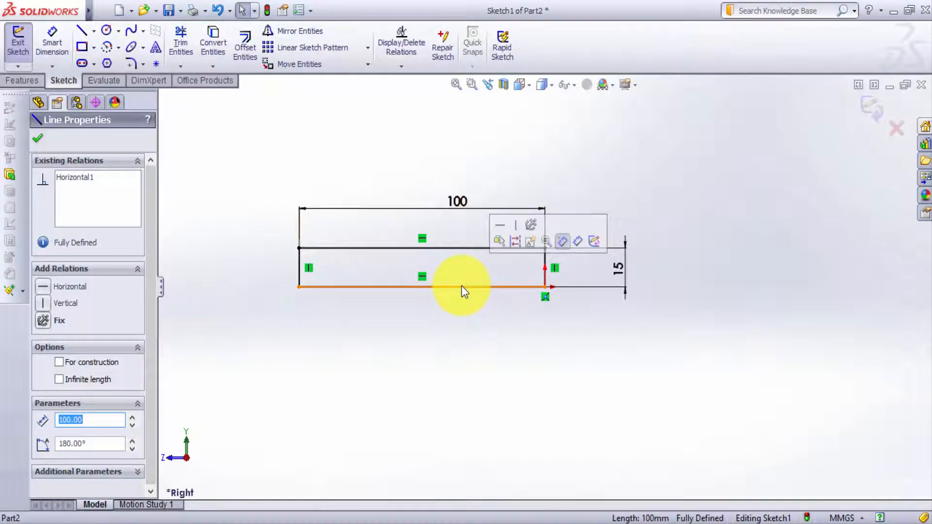
pyautogui.click(439, 348)
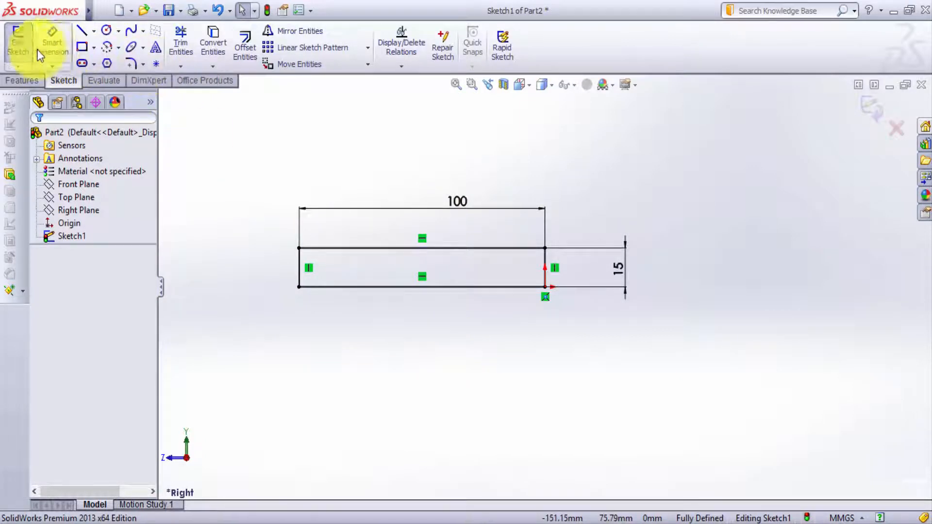
pyautogui.click(17, 81)
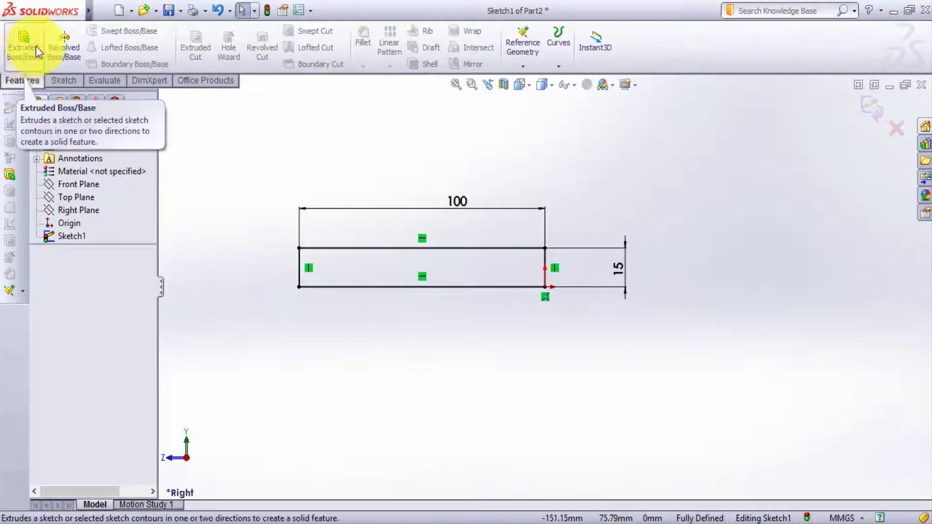
pyautogui.click(65, 43)
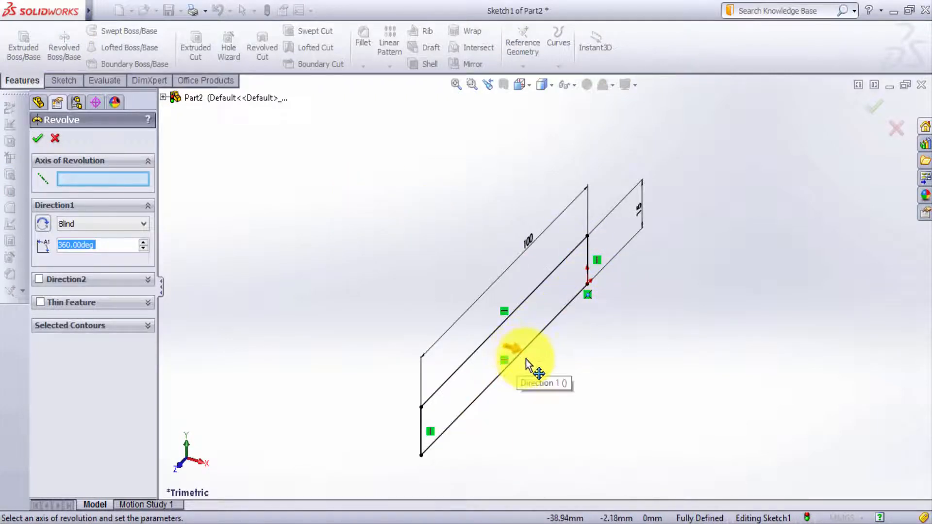
pyautogui.click(548, 323)
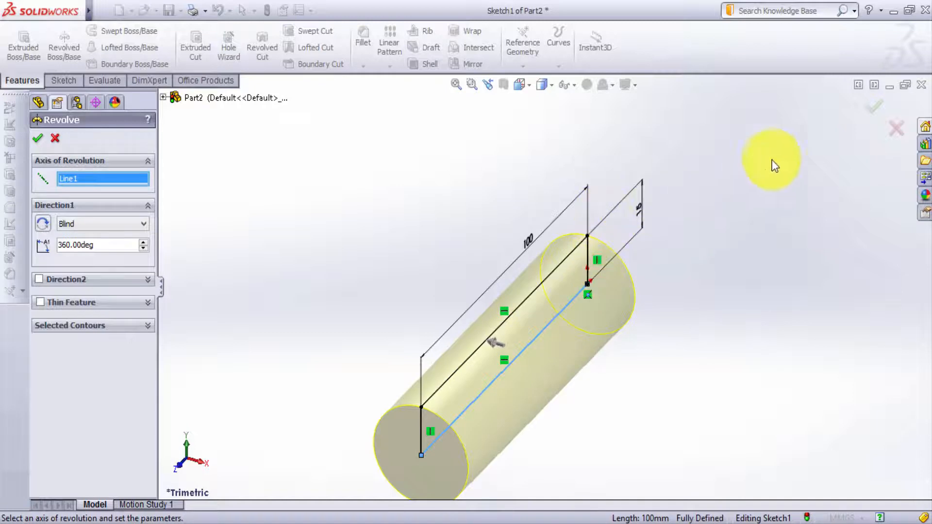
pyautogui.click(872, 117)
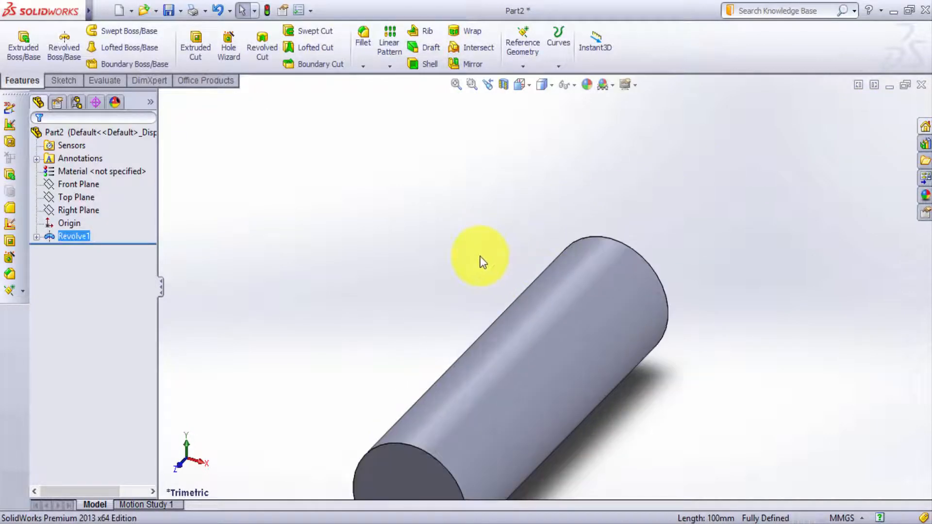
# Step: Examine the revolved cylinder from several distances and look straight at its circular front end face
pyautogui.scroll(3, 534, 367)
pyautogui.scroll(-5, 530, 394)
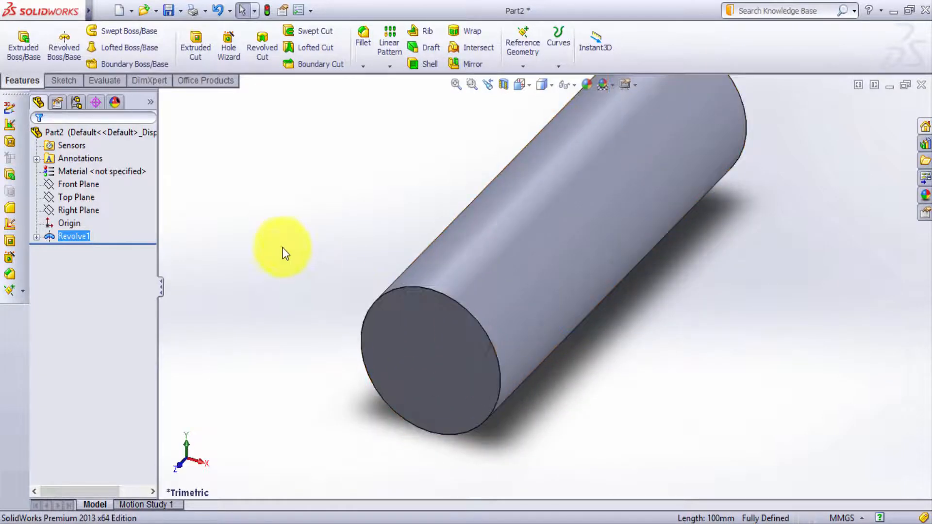
pyautogui.click(285, 241)
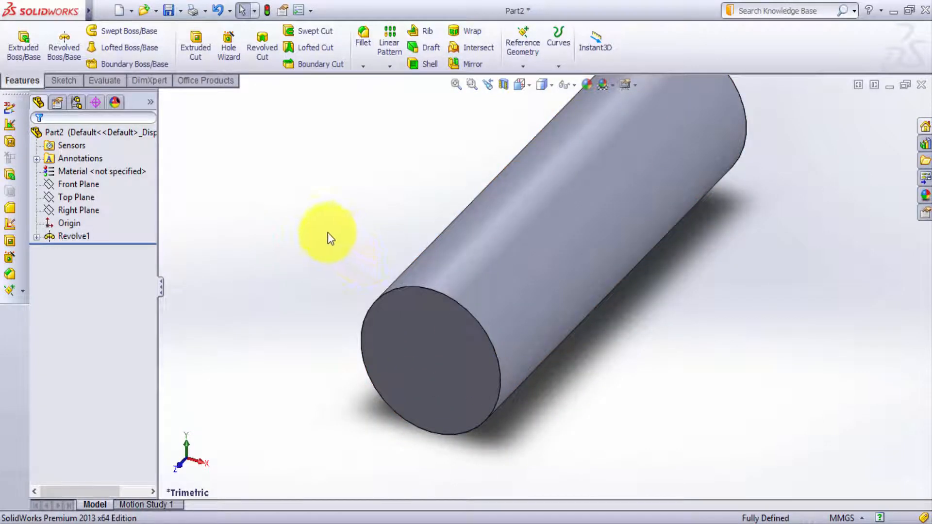
pyautogui.scroll(3, 607, 372)
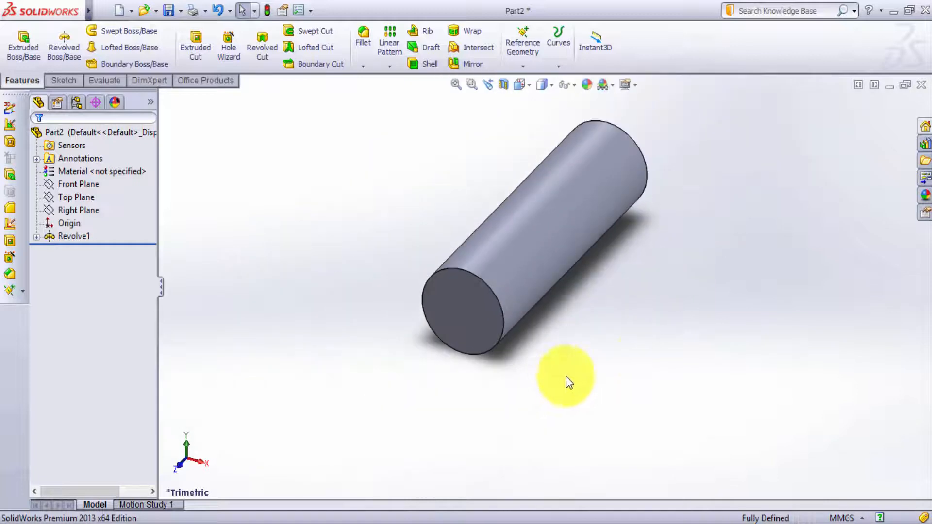
pyautogui.moveTo(676, 418); pyautogui.dragTo(627, 406, button='right')
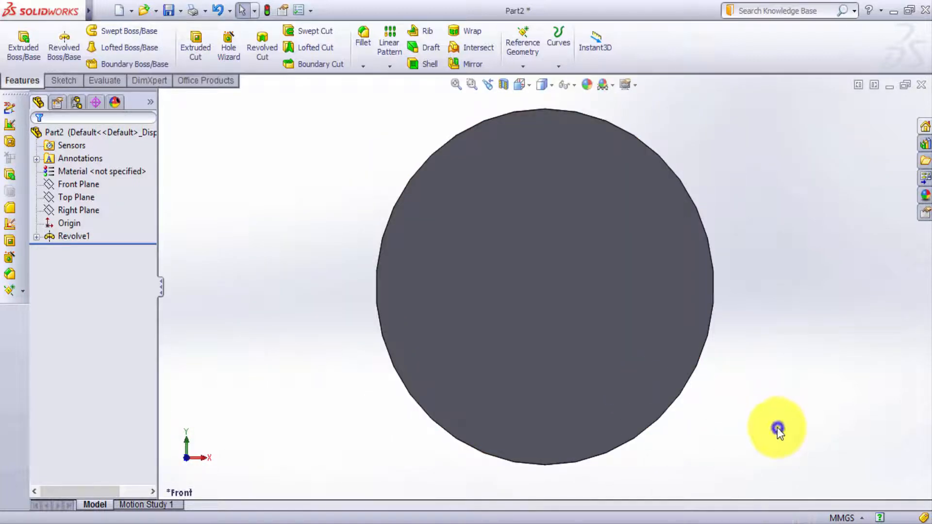
pyautogui.moveTo(778, 429); pyautogui.dragTo(744, 394, button='right')
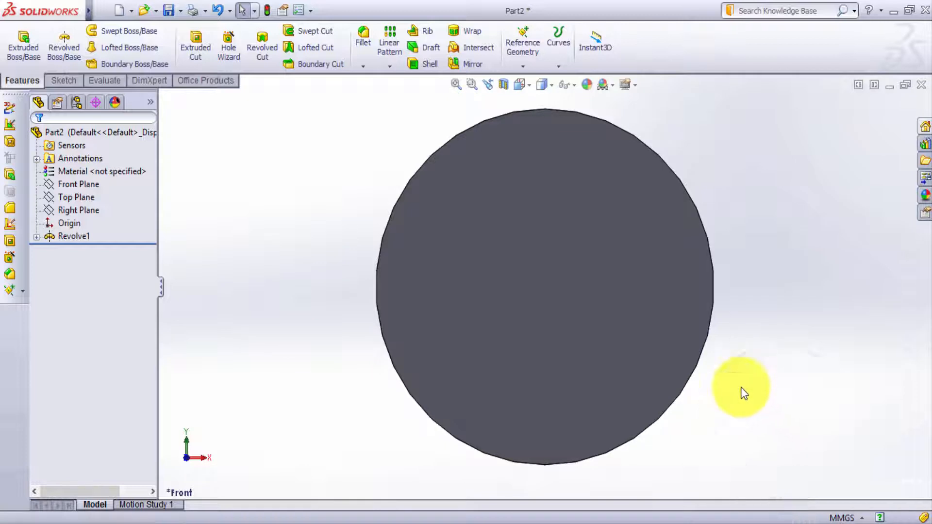
pyautogui.scroll(-2, 437, 289)
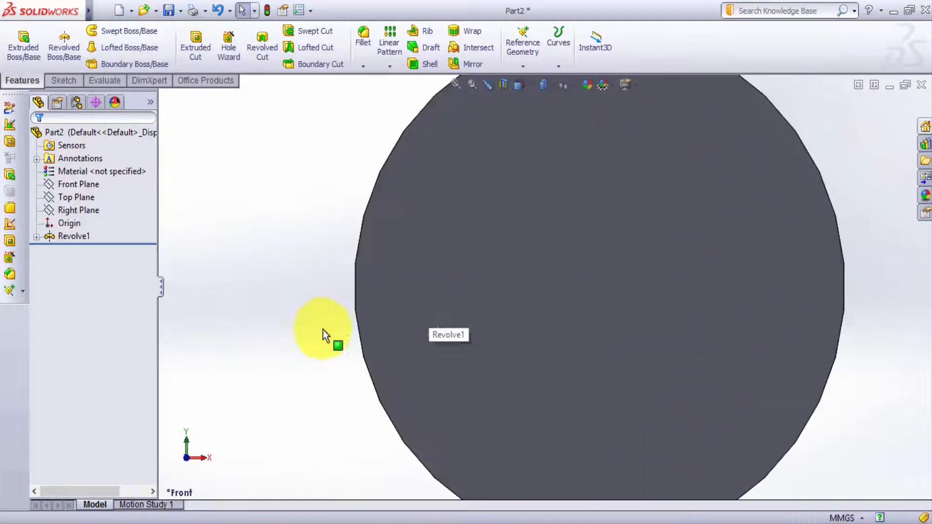
pyautogui.scroll(3, 322, 330)
pyautogui.scroll(2, 558, 340)
pyautogui.scroll(-2, 638, 233)
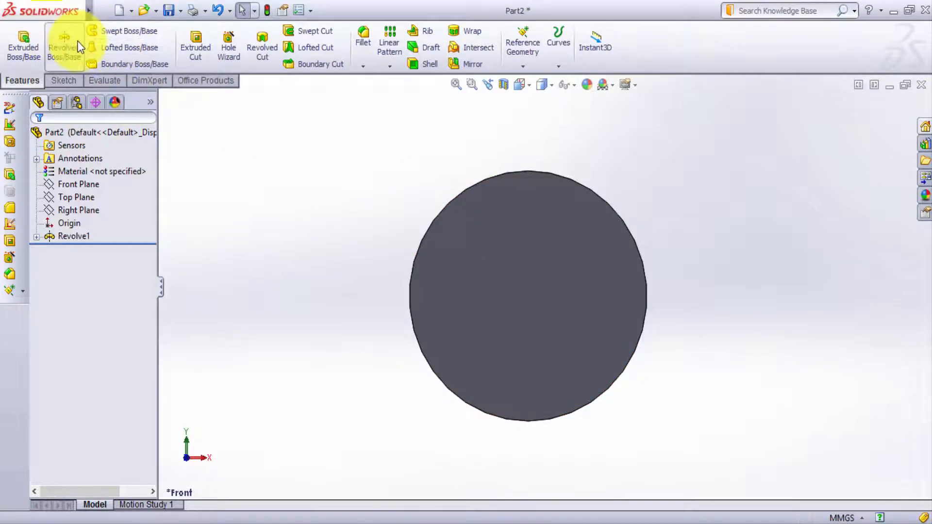
# Step: Start an Extruded Cut sketch on the cylinder's front end face and draw a vertical centerline across its full diameter, about 30 mm long
pyautogui.click(197, 48)
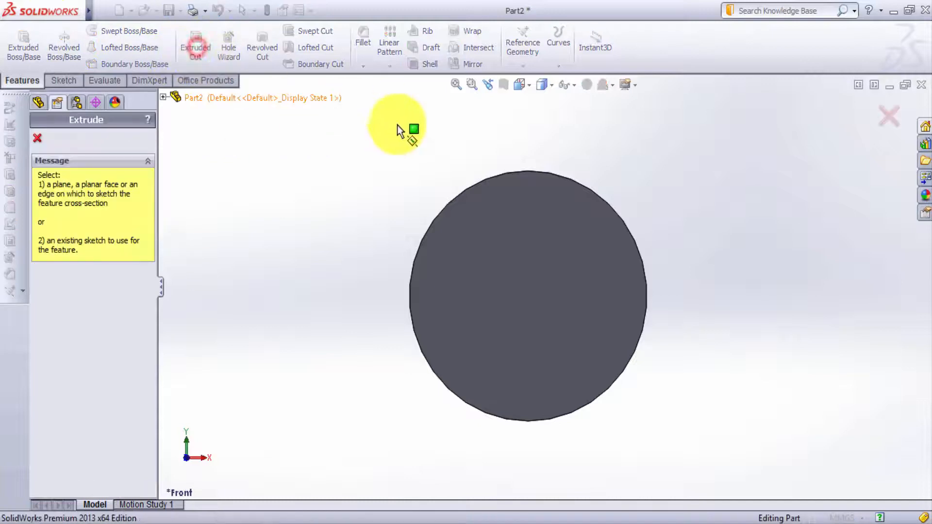
pyautogui.click(528, 173)
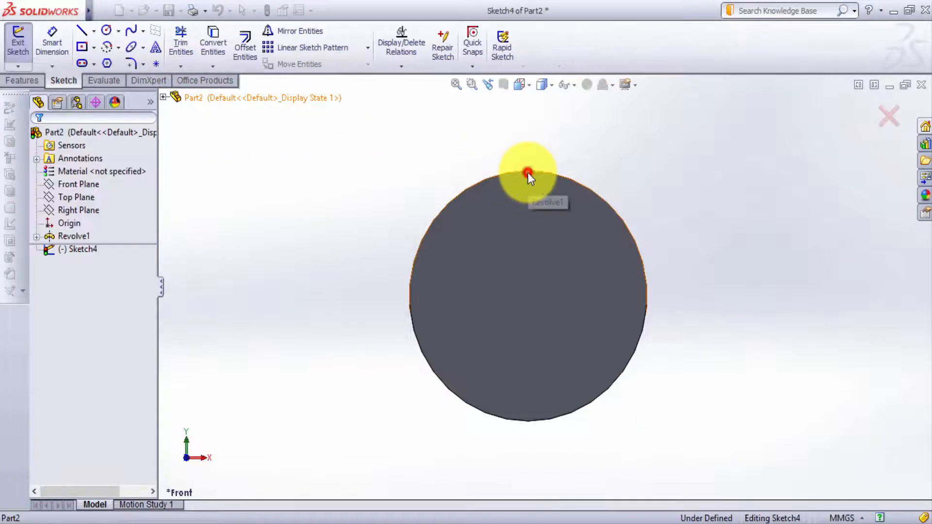
pyautogui.click(94, 30)
pyautogui.click(95, 60)
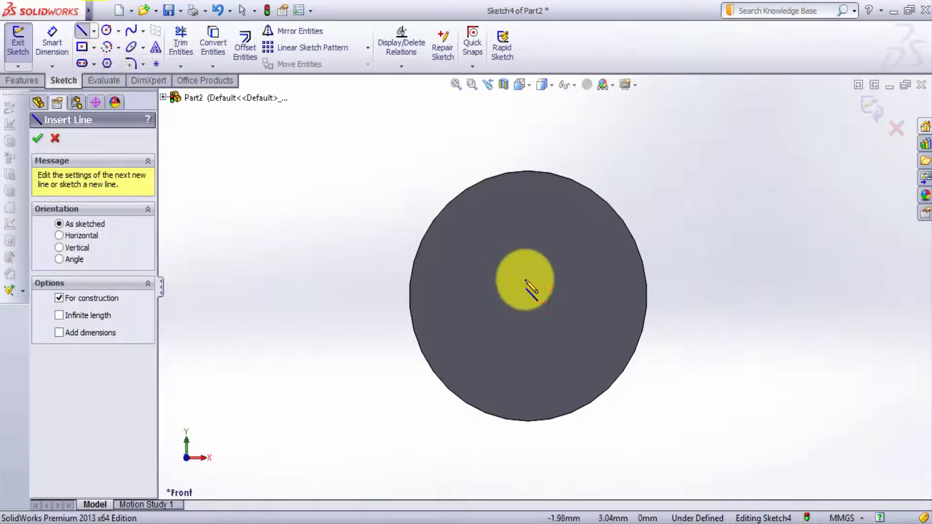
pyautogui.click(529, 298)
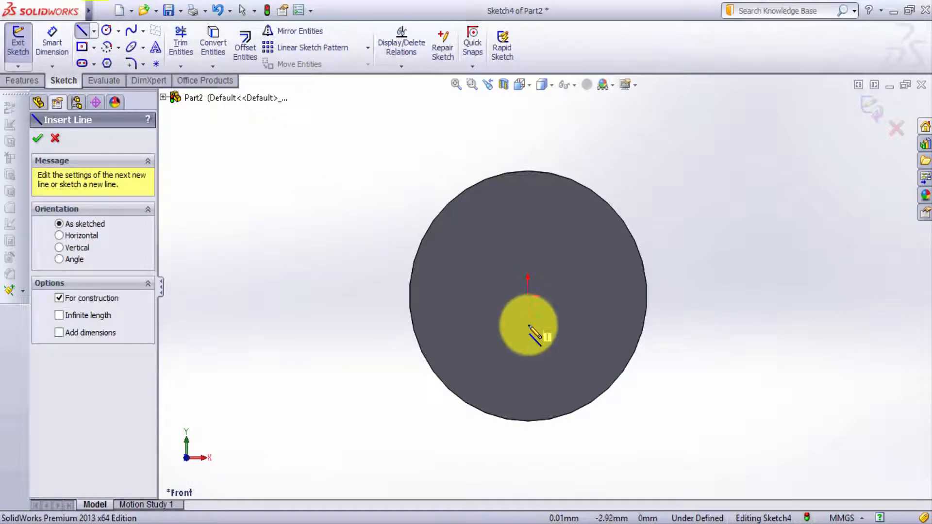
pyautogui.click(528, 422)
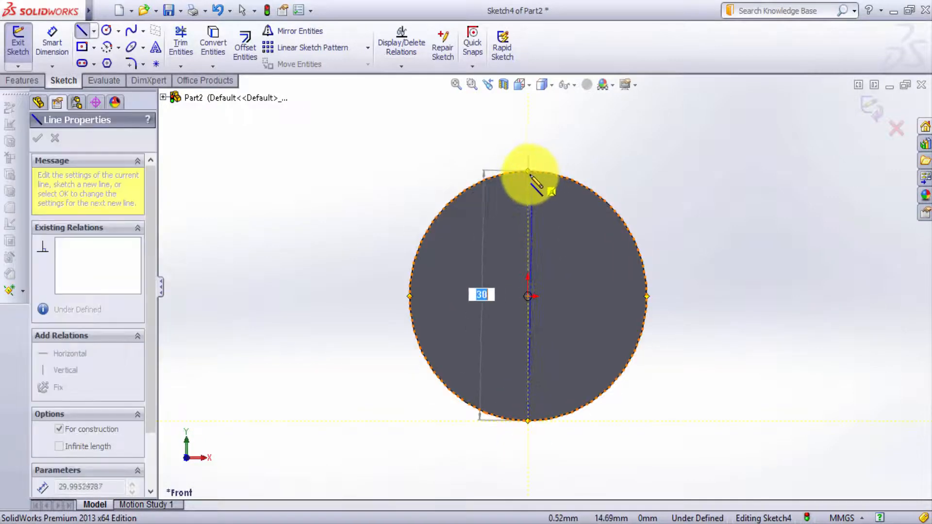
pyautogui.click(528, 174)
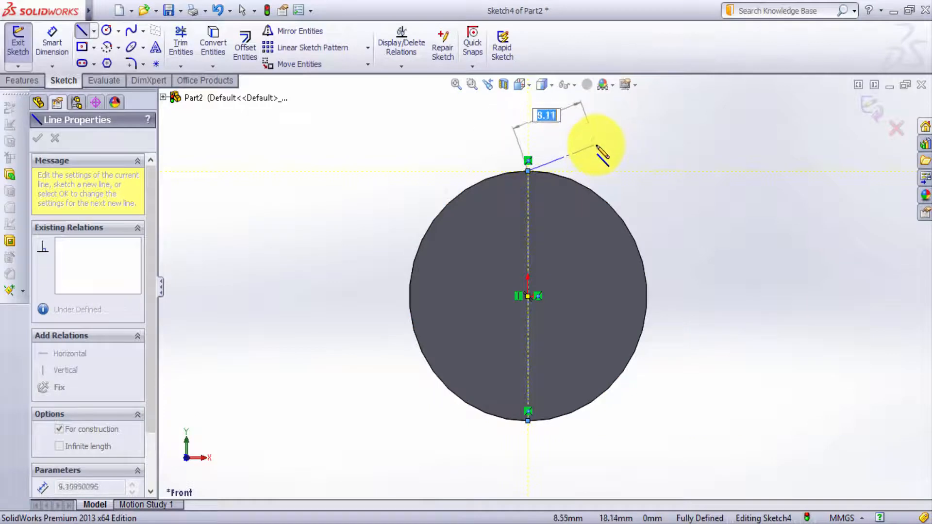
# Step: Sketch a center rectangle about 12.8 mm wide and 7.2 mm high, centred on the upper endpoint of the vertical centerline
pyautogui.press('Escape')
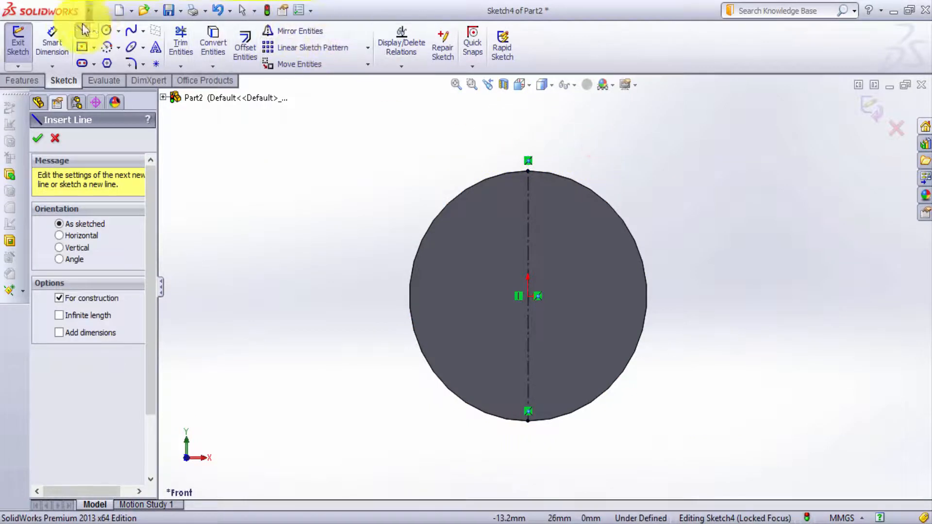
pyautogui.click(93, 47)
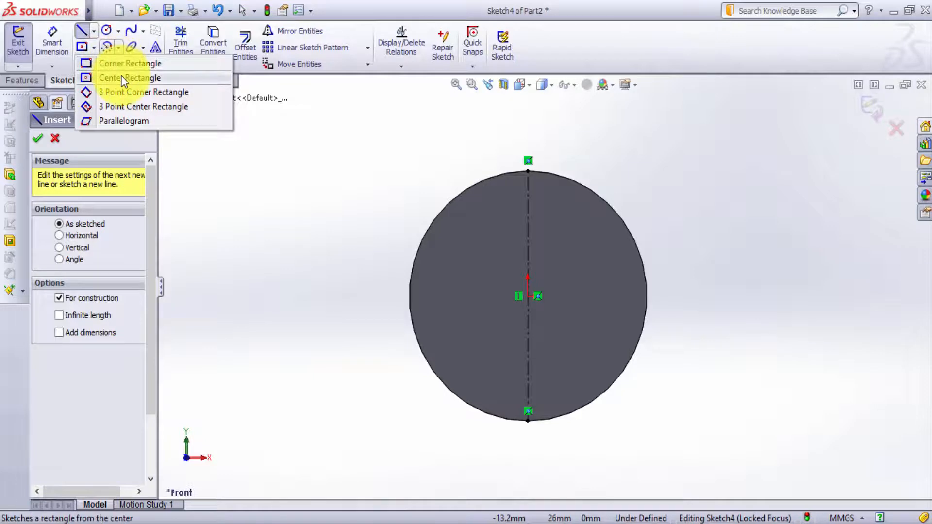
pyautogui.click(122, 77)
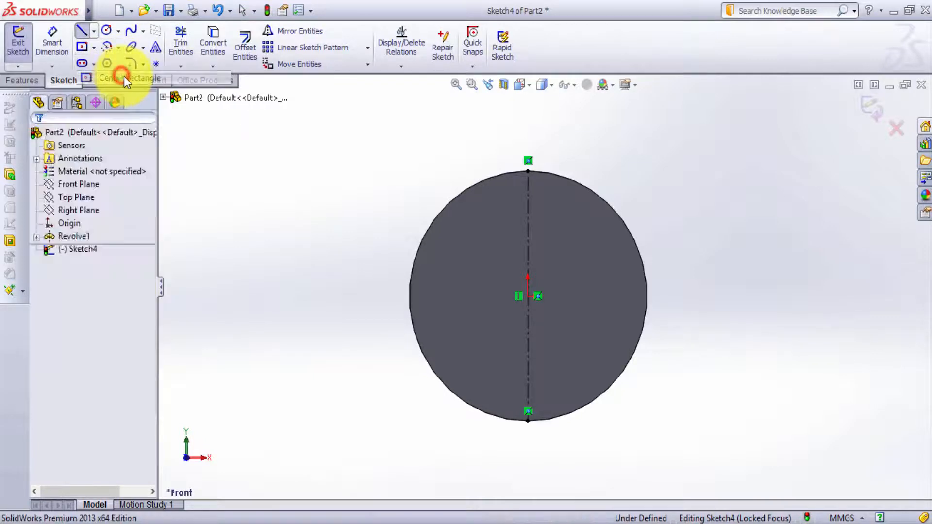
pyautogui.click(529, 170)
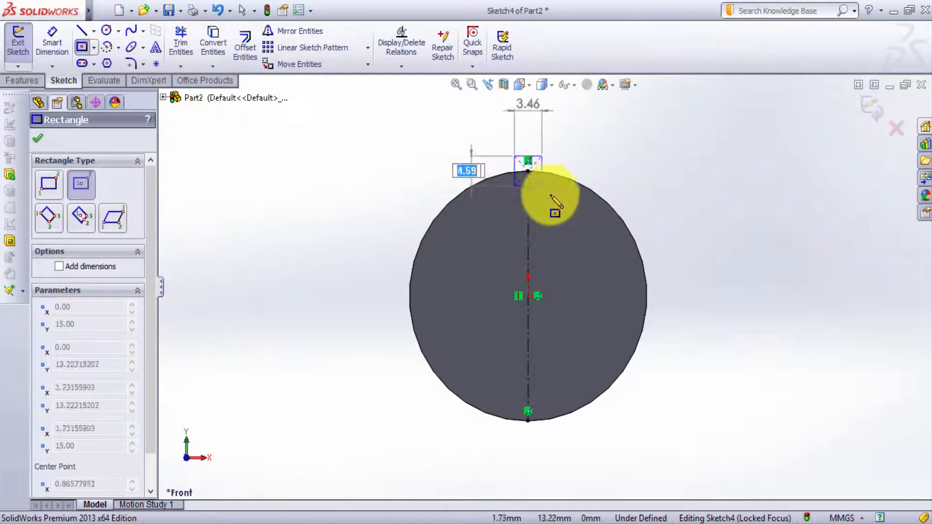
pyautogui.click(579, 201)
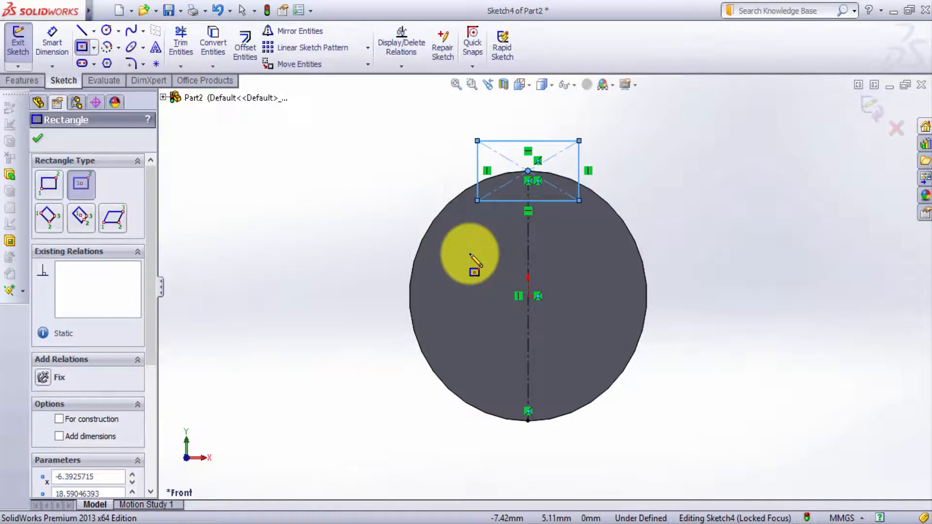
# Step: Dimension the rectangle's width between its two upper corners and set it to 6 mm
pyautogui.click(53, 42)
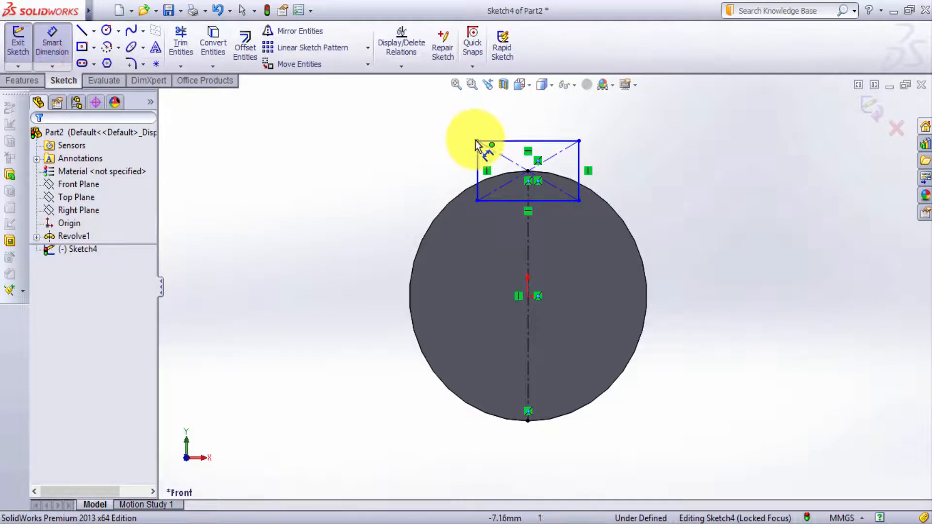
pyautogui.click(480, 141)
pyautogui.click(580, 141)
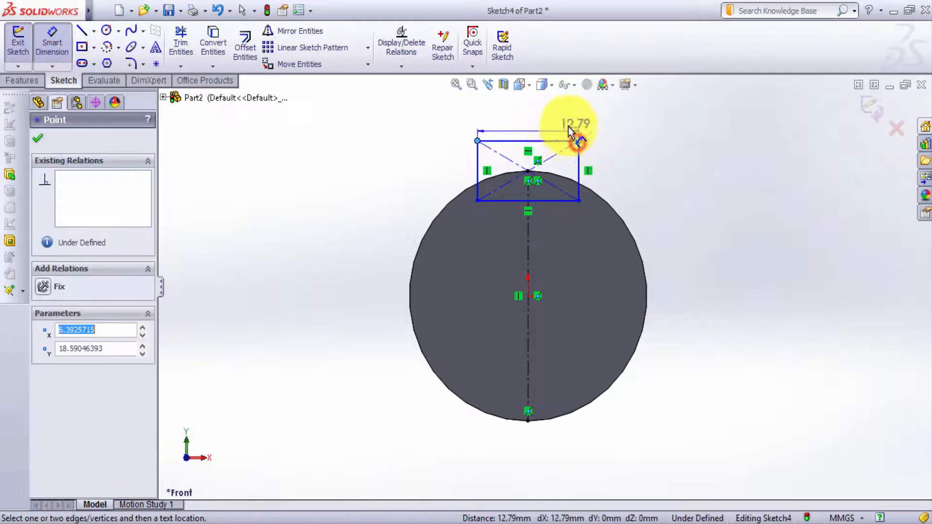
pyautogui.click(537, 127)
pyautogui.write('6')
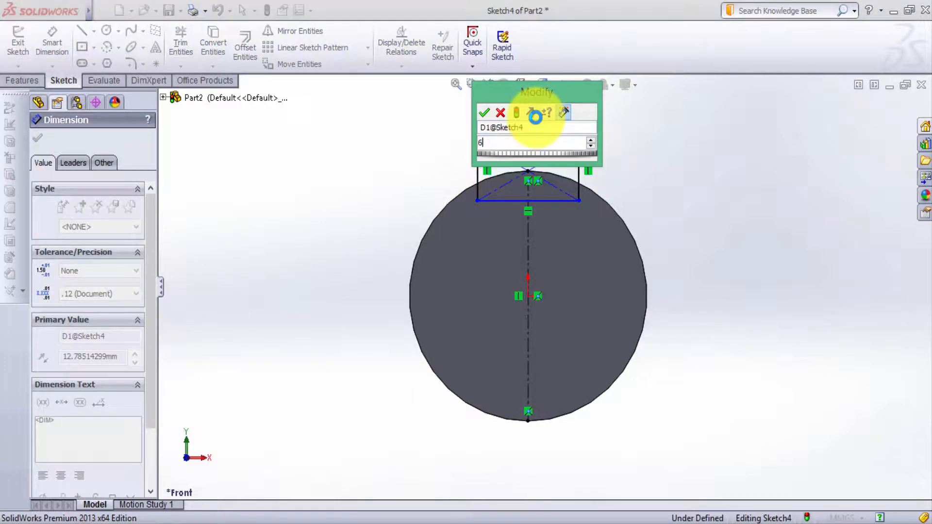
pyautogui.press('Return')
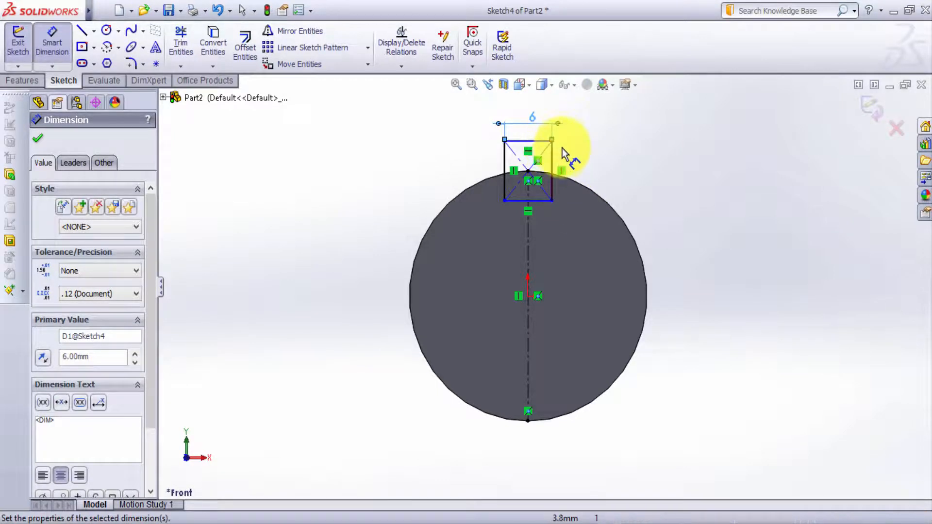
# Step: Dimension the rectangle's height between its two right-hand corners and set it to 6 mm
pyautogui.click(555, 142)
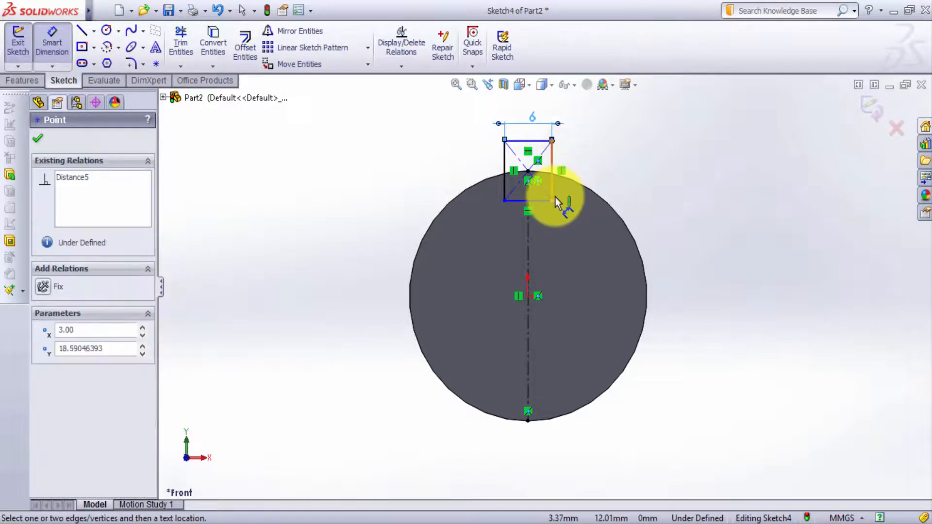
pyautogui.click(553, 200)
pyautogui.click(635, 180)
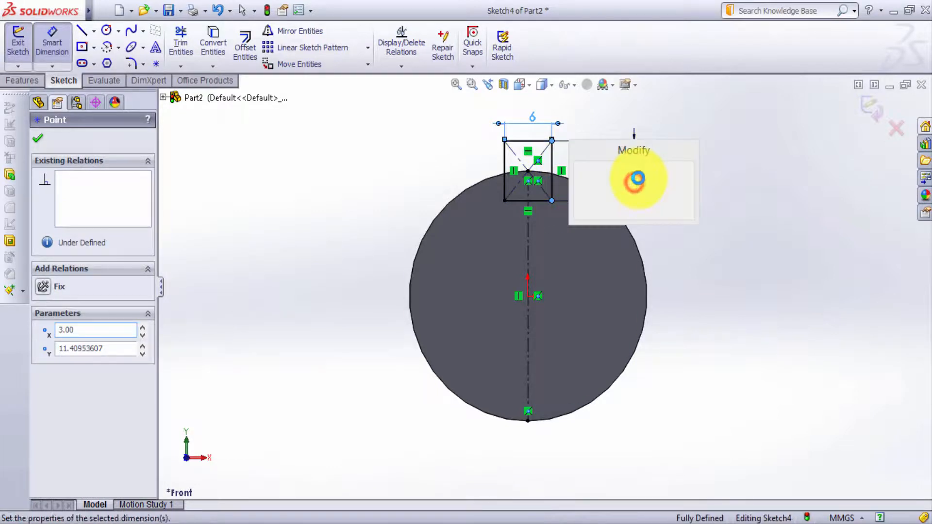
pyautogui.write('6')
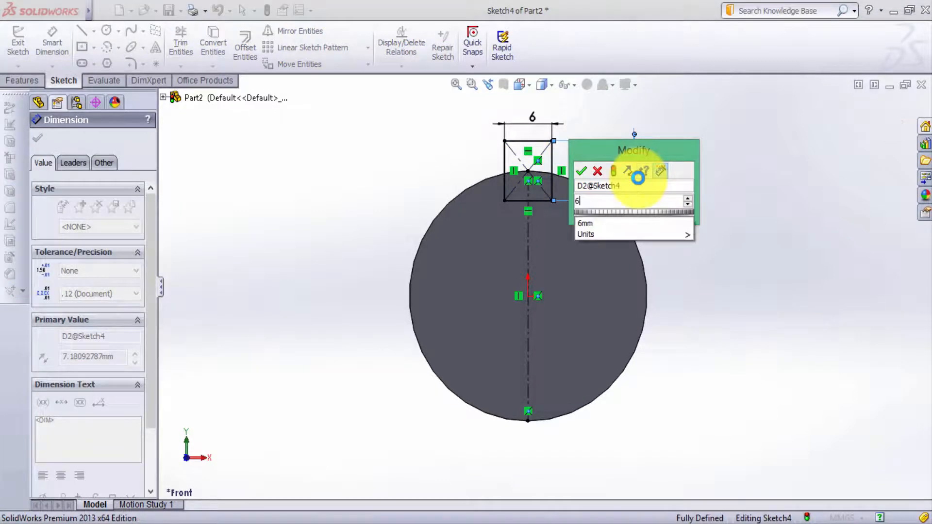
pyautogui.press('Return')
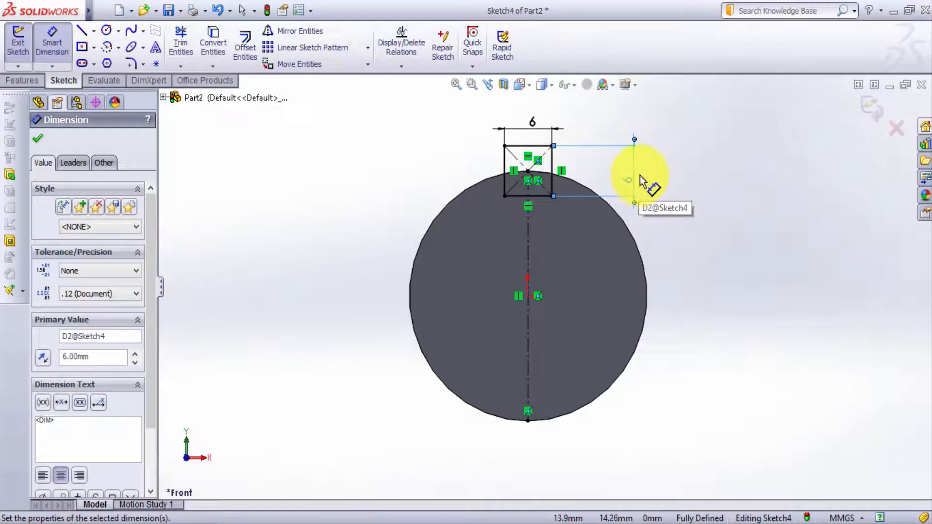
# Step: Finish the sketch and cut the 6 mm square profile into the cylinder with a Blind depth of 55 mm
pyautogui.click(867, 108)
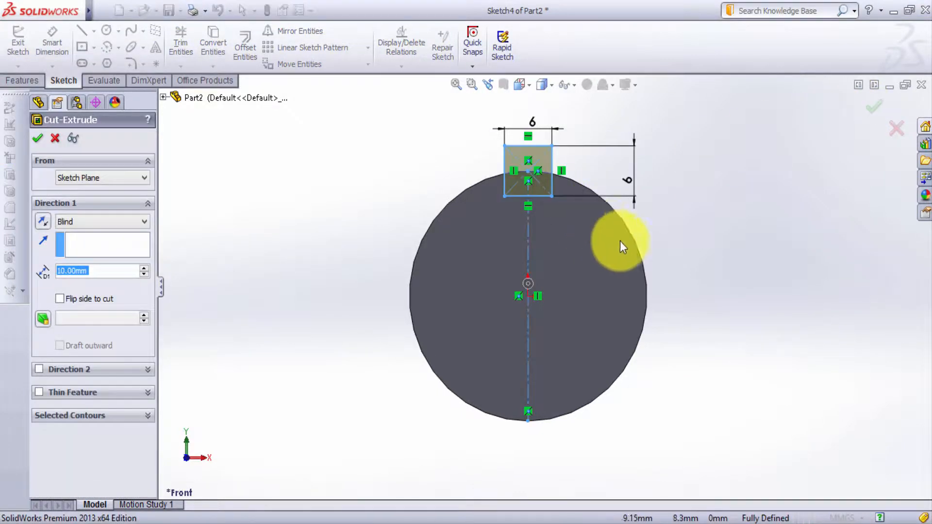
pyautogui.moveTo(618, 243)
pyautogui.mouseDown(button='middle')
pyautogui.moveTo(592, 277)
pyautogui.moveTo(554, 297)
pyautogui.mouseUp(button='middle')
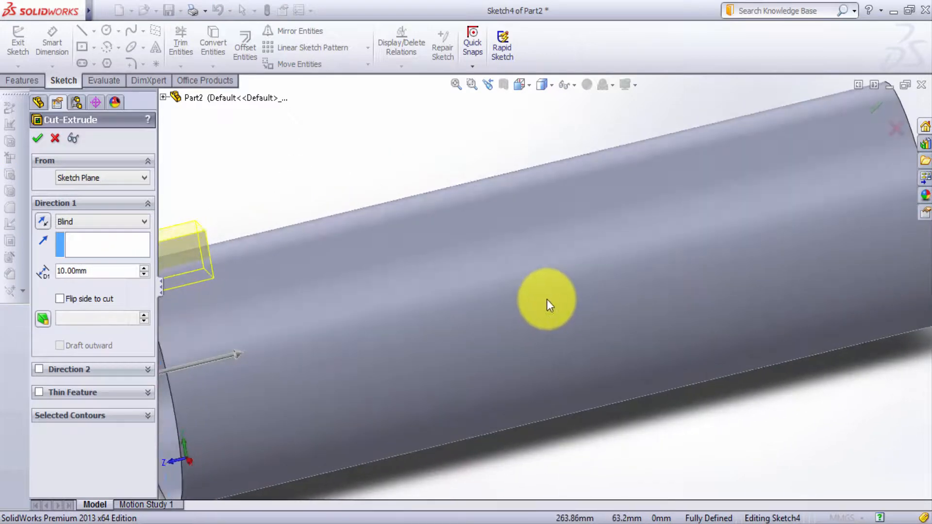
pyautogui.scroll(3, 607, 303)
pyautogui.scroll(-4, 281, 275)
pyautogui.scroll(-1, 281, 276)
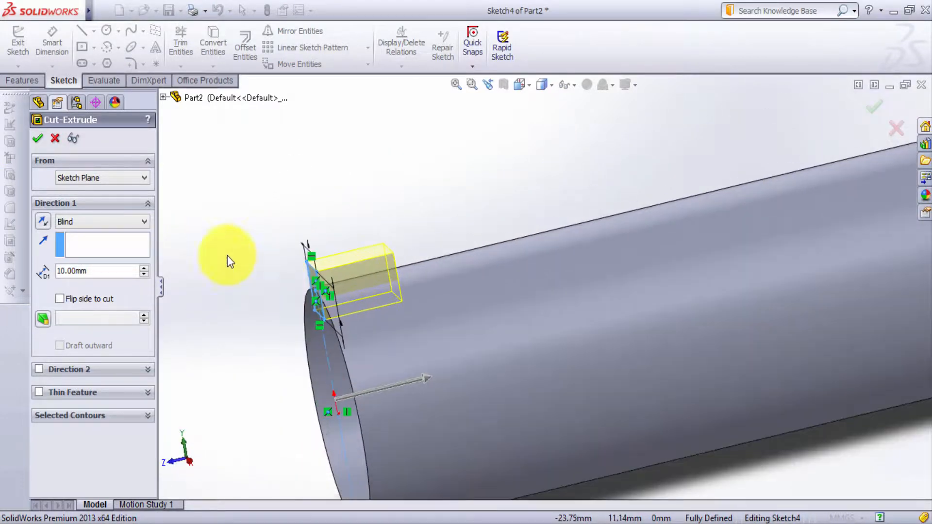
pyautogui.doubleClick(91, 271)
pyautogui.write('55')
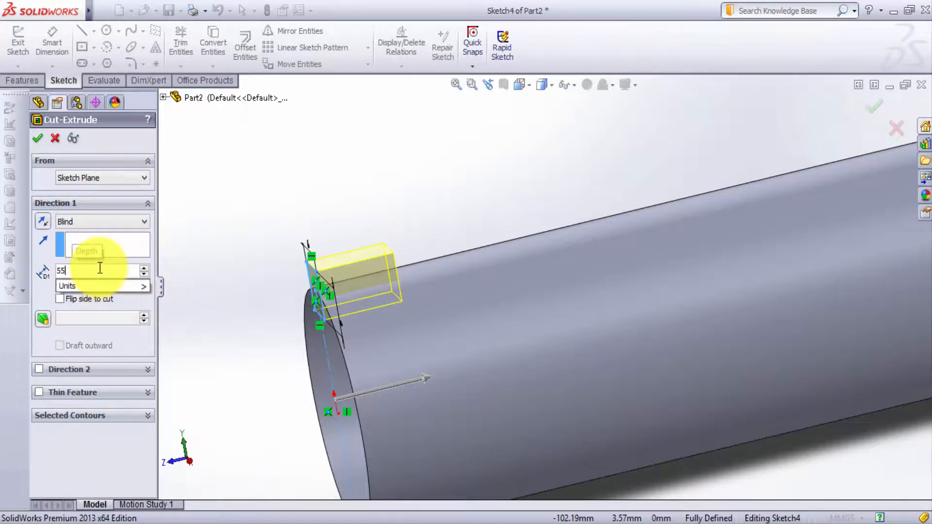
pyautogui.press('Return')
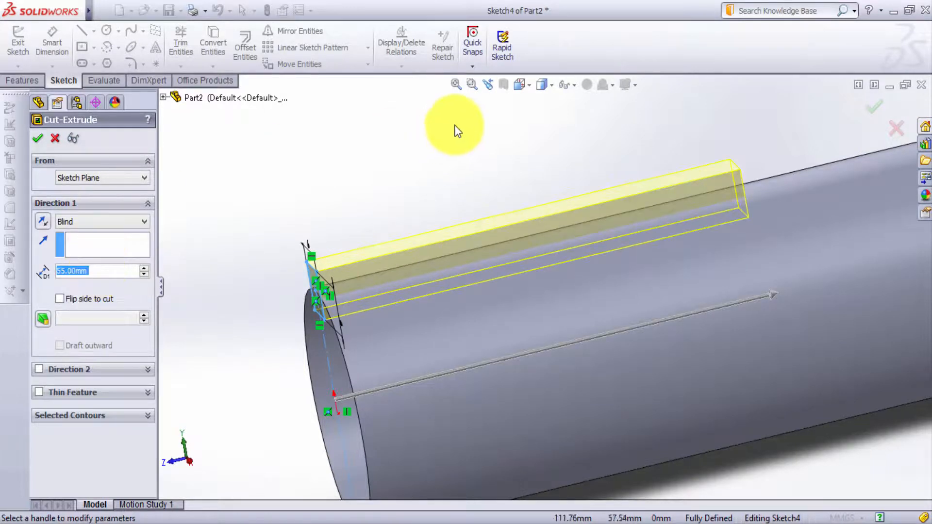
pyautogui.click(863, 113)
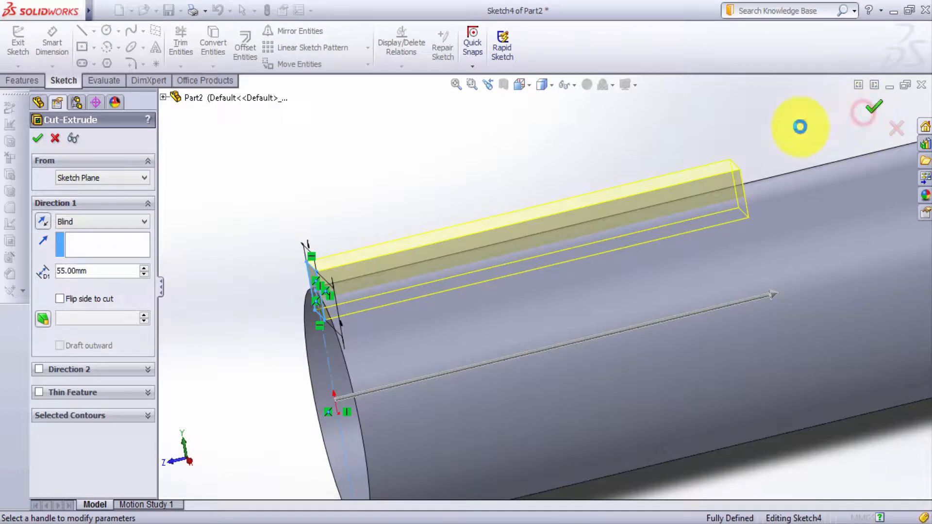
# Step: Orient the slotted cylinder to the isometric view and save the part on the Desktop as Part3.SLDPRT
pyautogui.moveTo(363, 263); pyautogui.dragTo(427, 308, button='middle')
pyautogui.scroll(5, 482, 330)
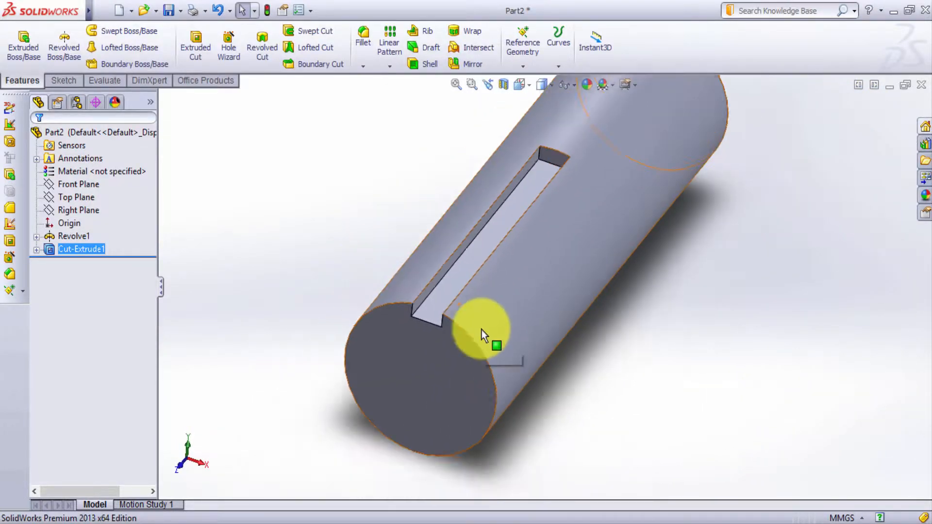
pyautogui.moveTo(481, 331); pyautogui.dragTo(507, 294, button='middle')
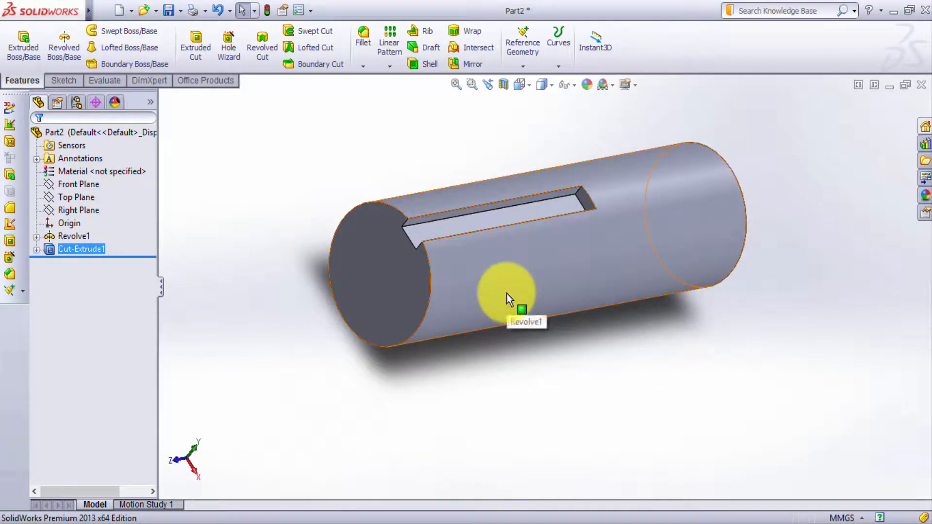
pyautogui.hotkey('ctrl', '7')
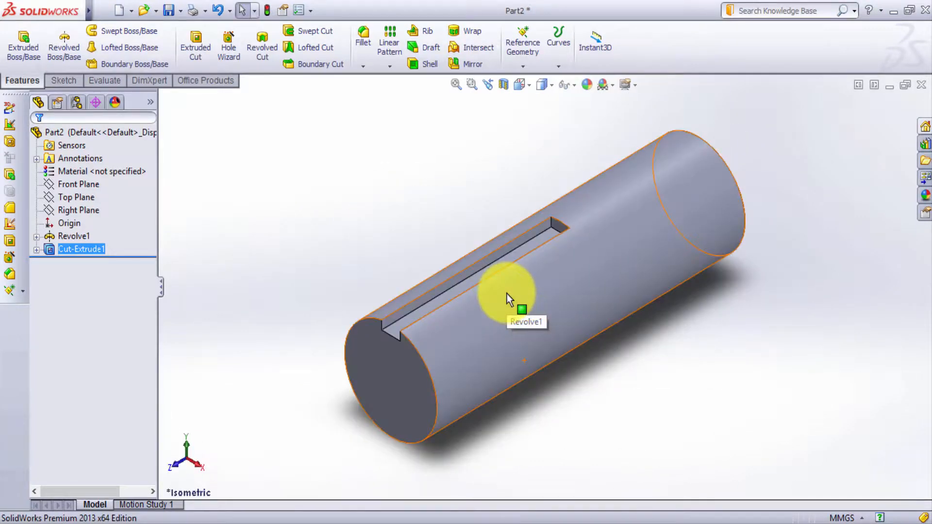
pyautogui.click(874, 288)
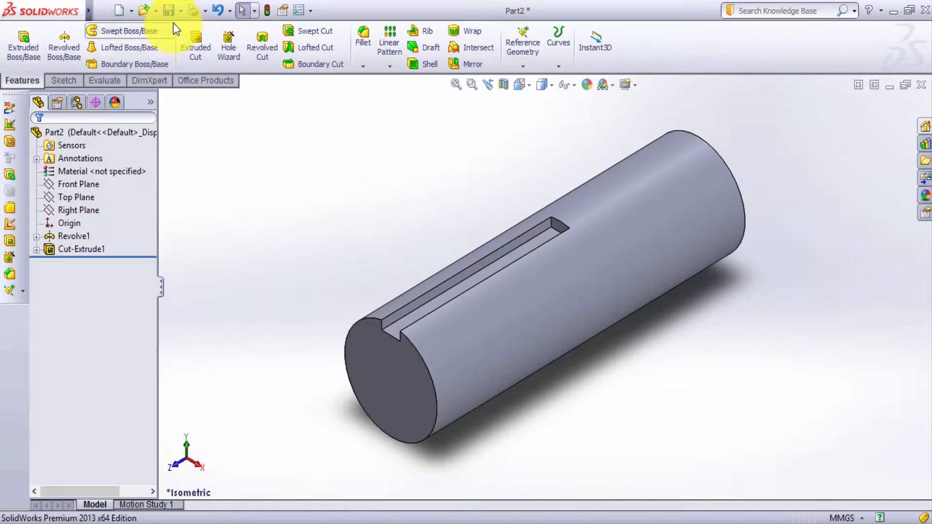
pyautogui.click(169, 11)
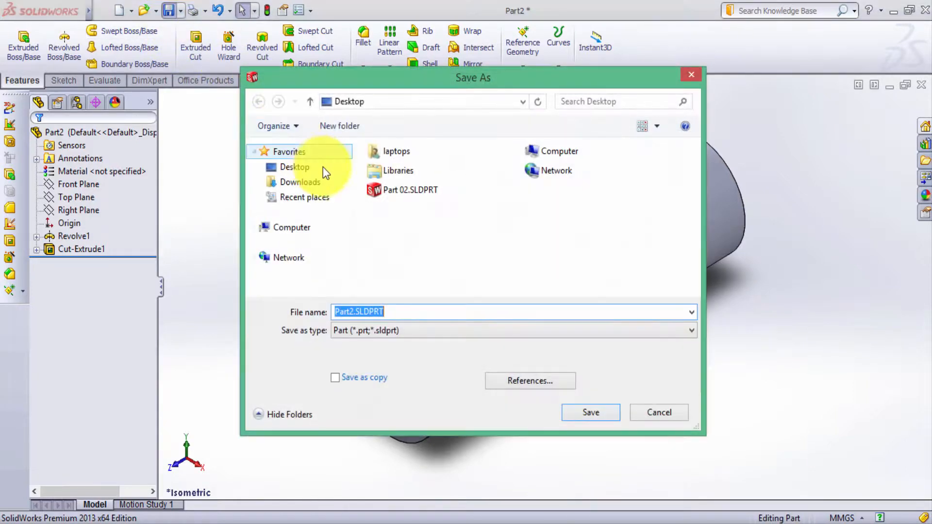
pyautogui.click(353, 308)
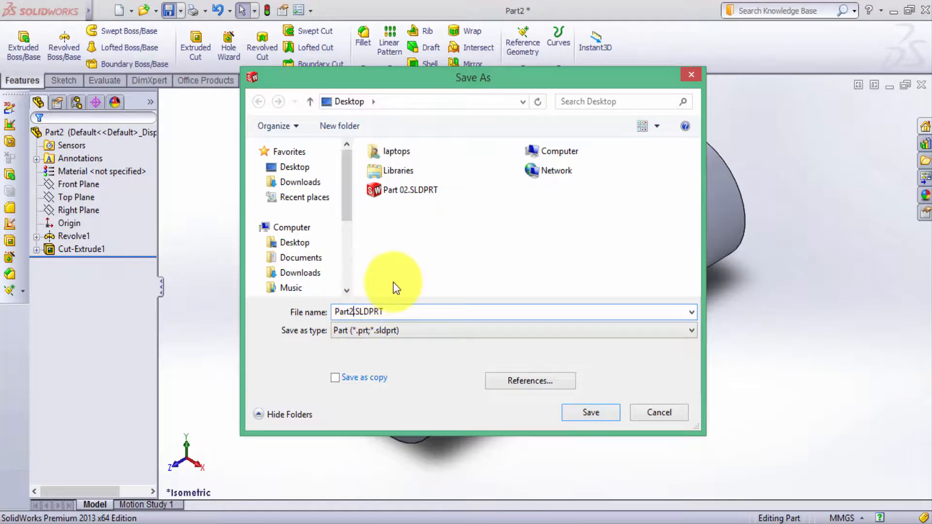
pyautogui.press('BackSpace')
pyautogui.write('3')
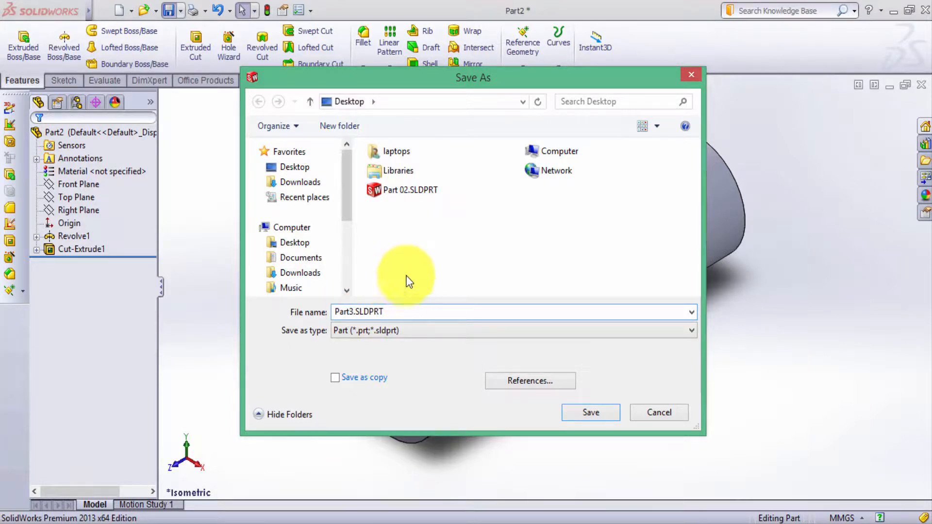
pyautogui.click(593, 416)
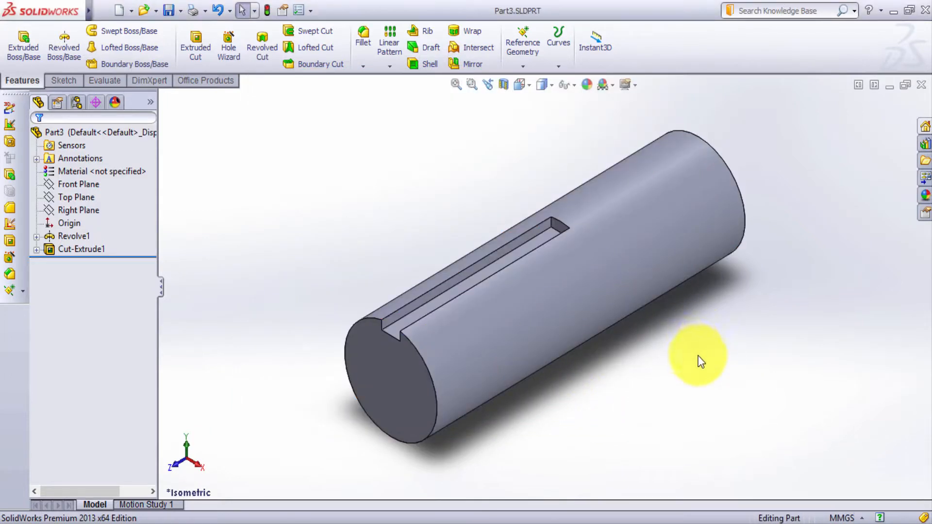